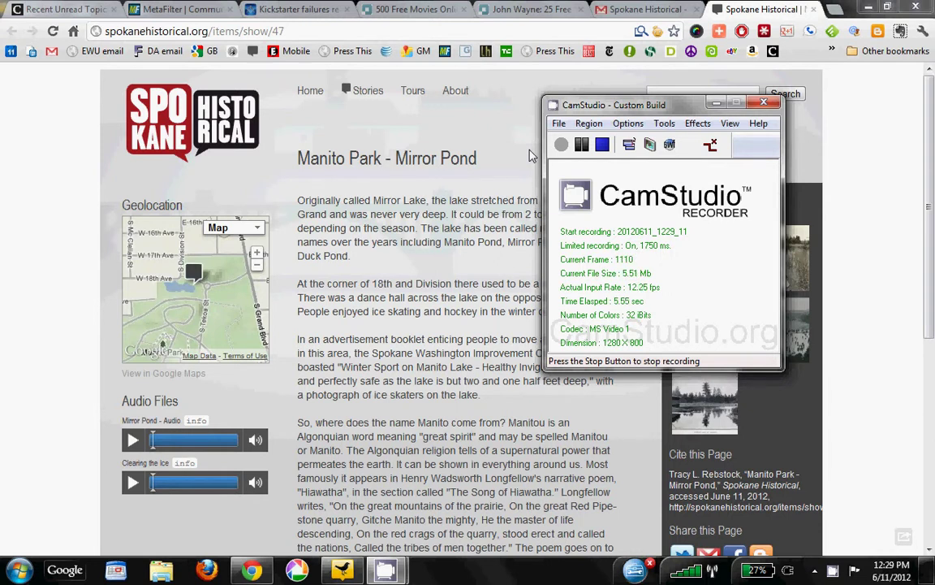
- Move the recorder window aside and bring the Manito Park - Mirror Pond stop page forward
{"action": "left_click_drag", "start_coordinate": [613, 114], "coordinate": [14, 494]}
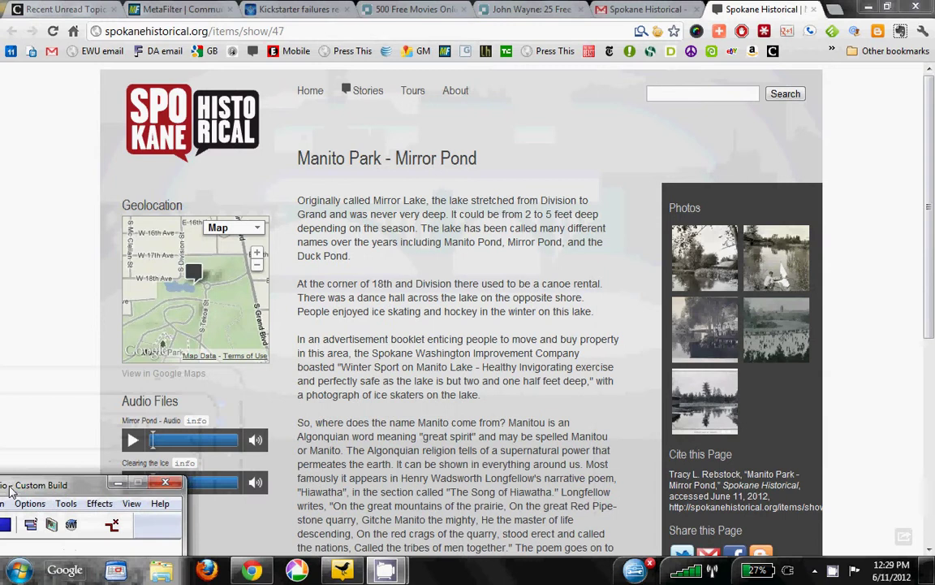
{"action": "left_click", "coordinate": [31, 413]}
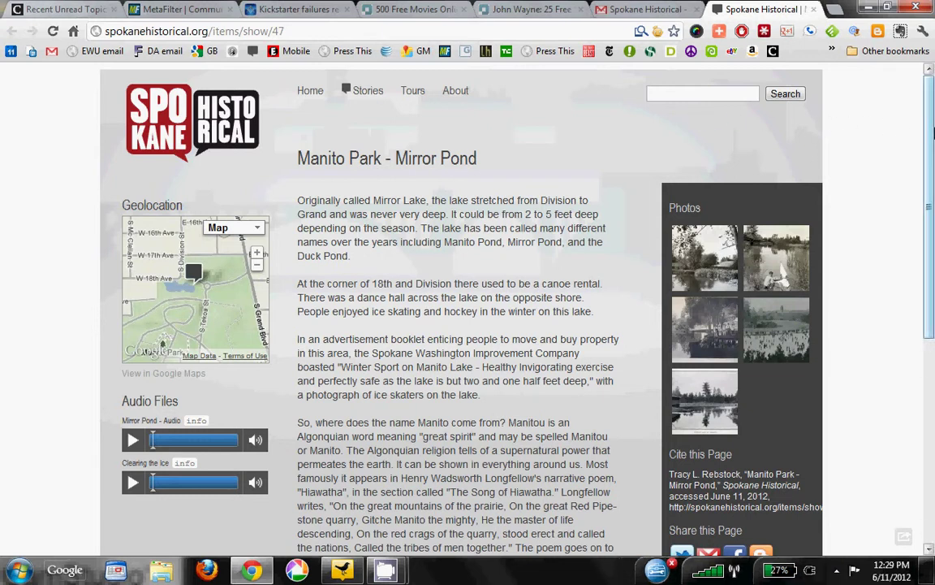
{"action": "left_click_drag", "start_coordinate": [932, 137], "coordinate": [932, 193]}
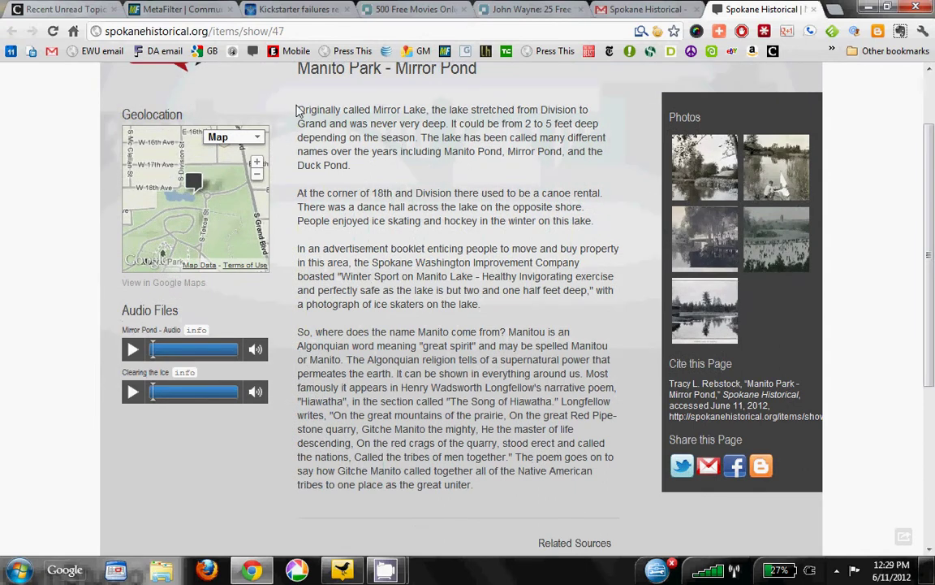
{"action": "left_click_drag", "start_coordinate": [297, 109], "coordinate": [481, 492]}
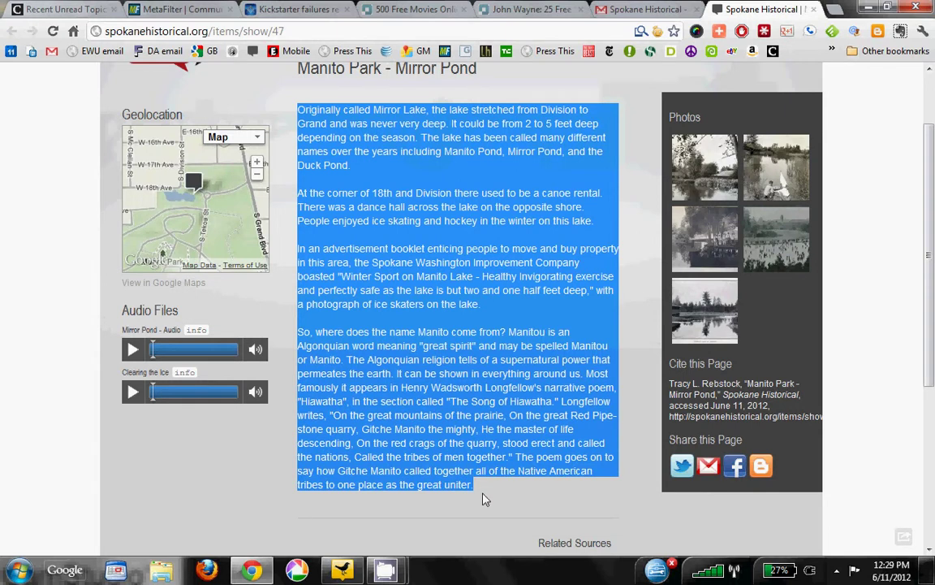
{"action": "left_click", "coordinate": [455, 422]}
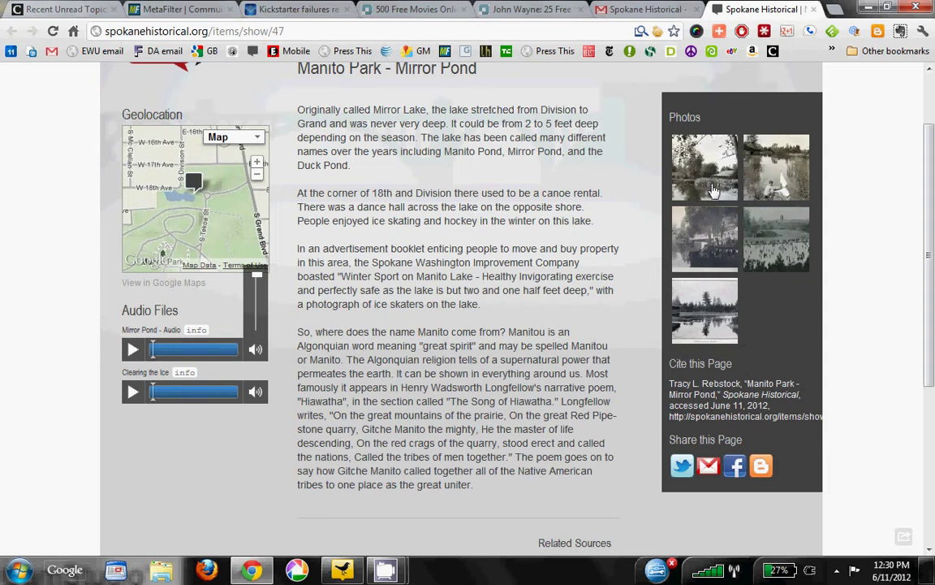
{"action": "left_click", "coordinate": [764, 239]}
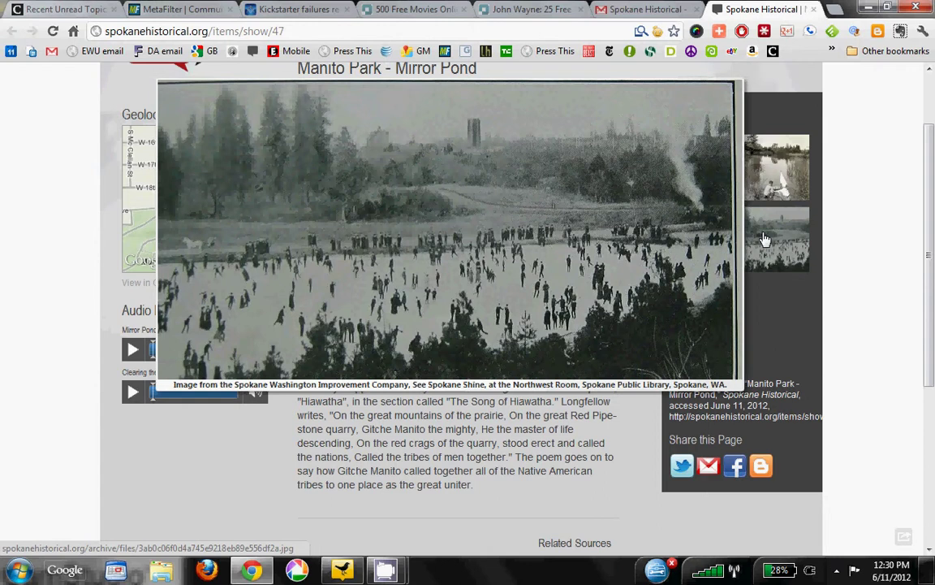
{"action": "left_click", "coordinate": [764, 239]}
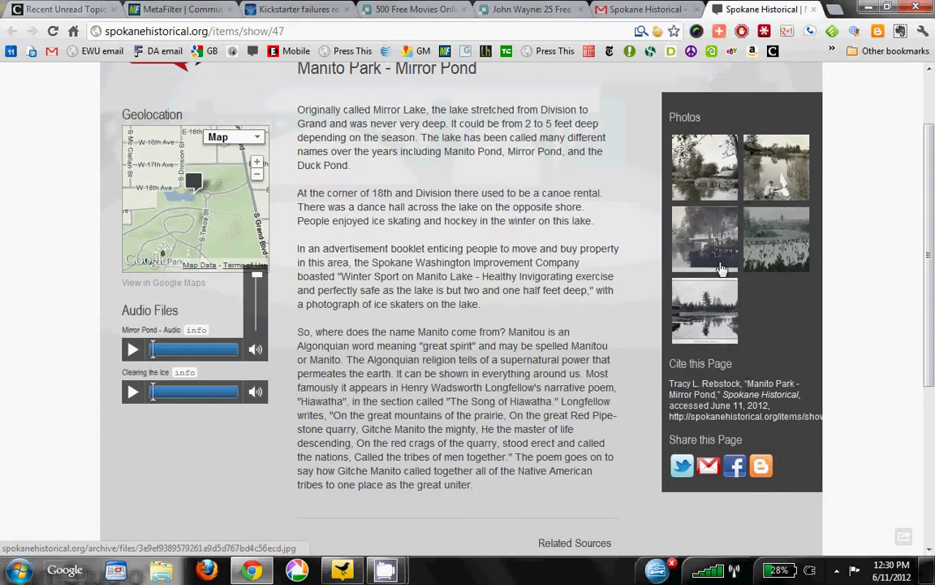
{"action": "left_click", "coordinate": [761, 247]}
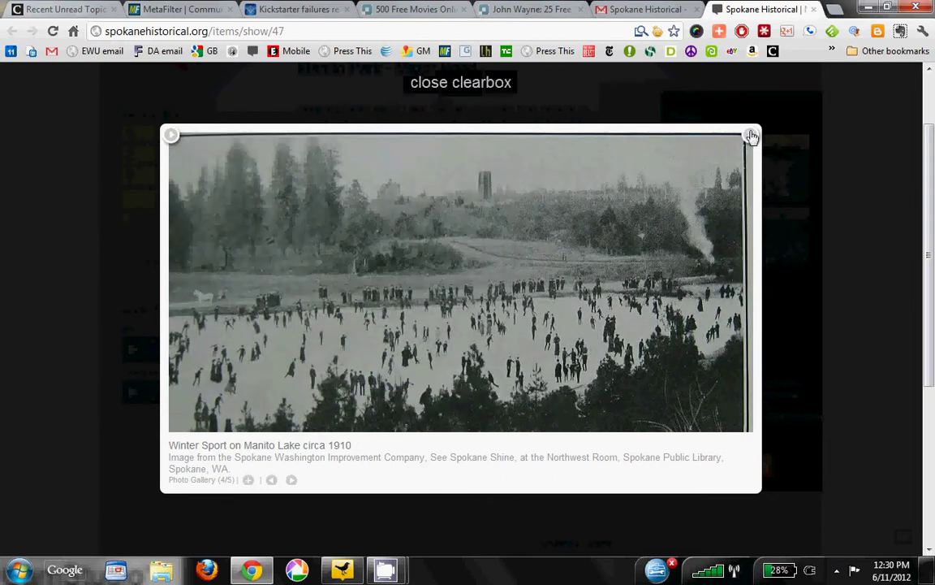
{"action": "left_click", "coordinate": [674, 118]}
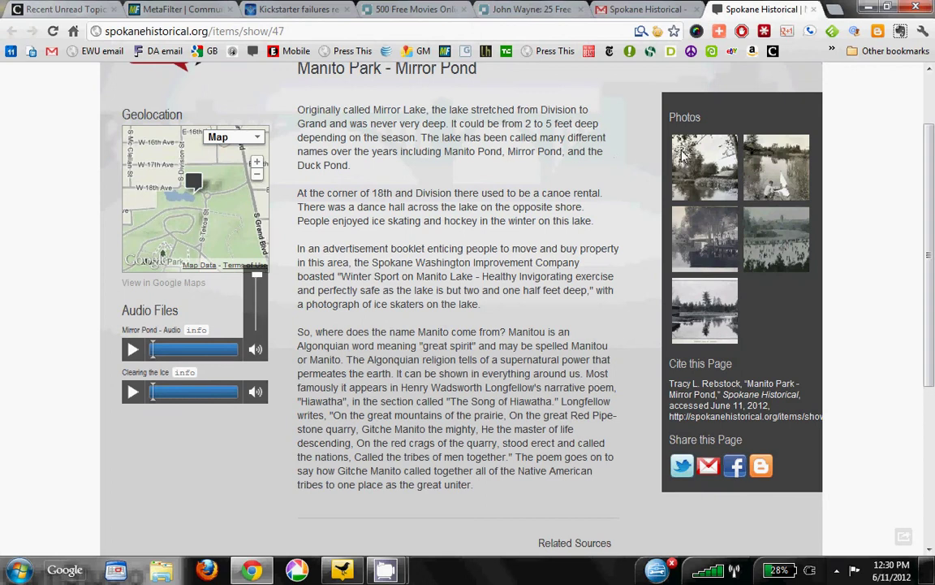
- Scroll down to the stop page's Related Sources section and highlight its heading
{"action": "scroll", "coordinate": [934, 166], "scroll_direction": "down", "scroll_amount": 1}
{"action": "scroll", "coordinate": [934, 166], "scroll_direction": "down", "scroll_amount": 3}
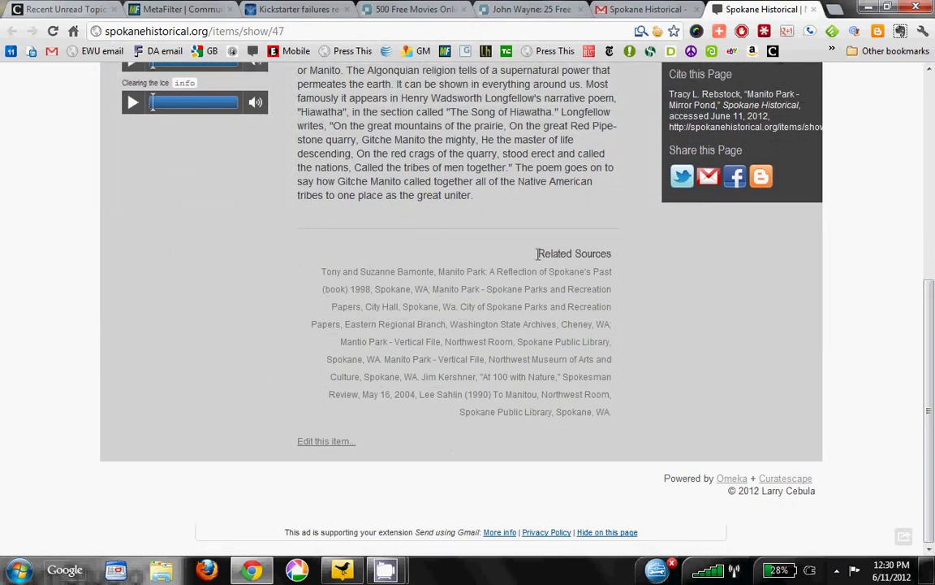
{"action": "left_click_drag", "start_coordinate": [535, 253], "coordinate": [611, 256]}
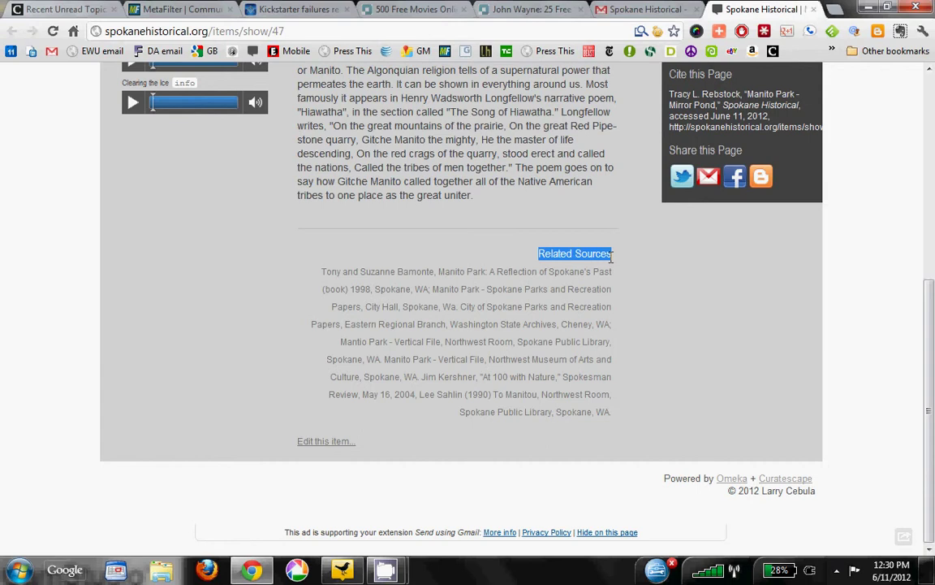
{"action": "left_click", "coordinate": [524, 305]}
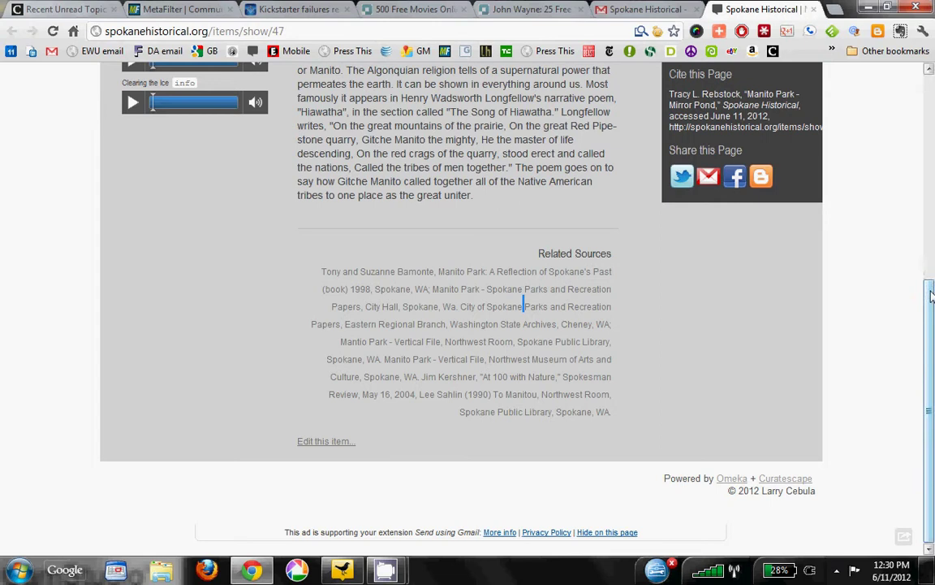
{"action": "mouse_move", "coordinate": [932, 307]}
{"action": "left_mouse_down"}
{"action": "mouse_move", "coordinate": [932, 81]}
{"action": "mouse_move", "coordinate": [932, 307]}
{"action": "left_mouse_up"}
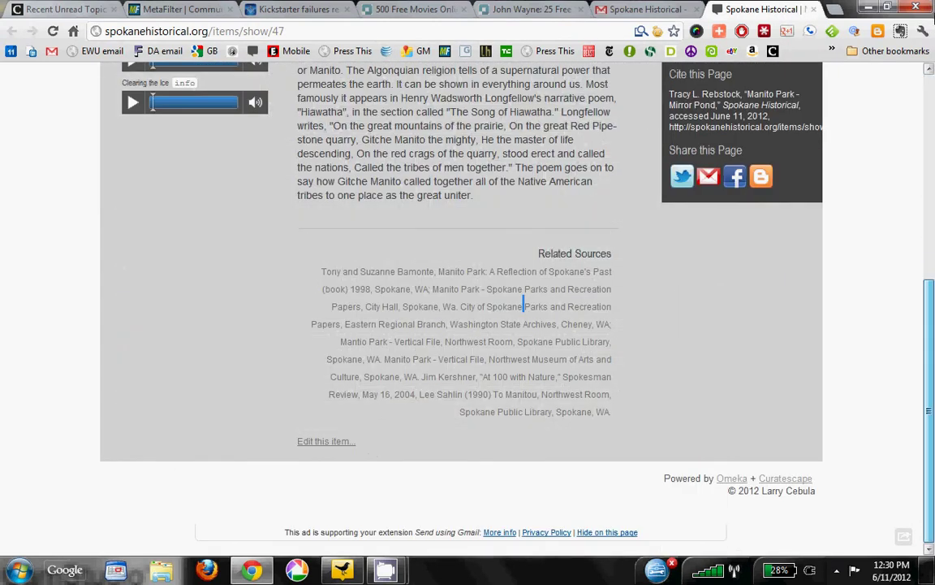
- Open the stop's admin edit screen through the 'Edit this item...' link
{"action": "left_click", "coordinate": [931, 83]}
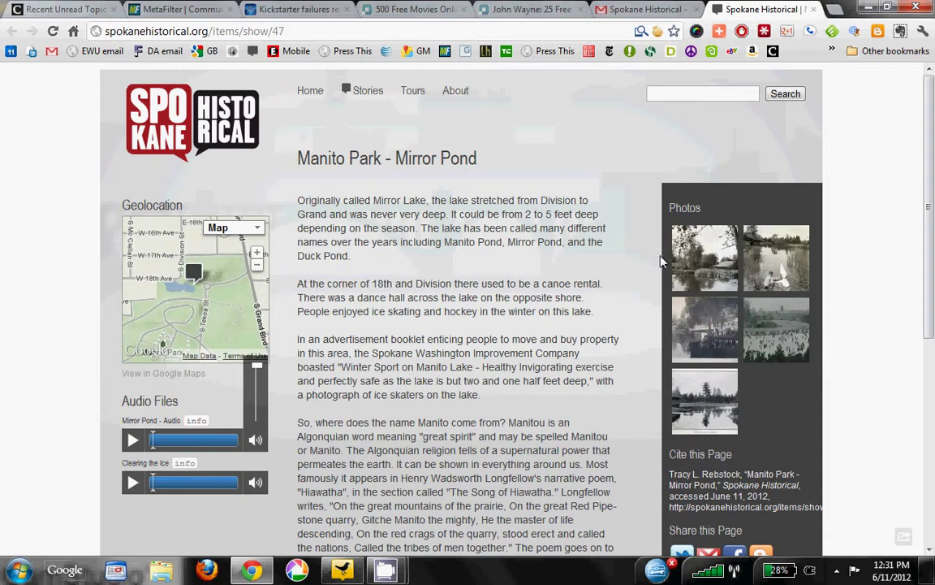
{"action": "left_click_drag", "start_coordinate": [930, 260], "coordinate": [934, 491]}
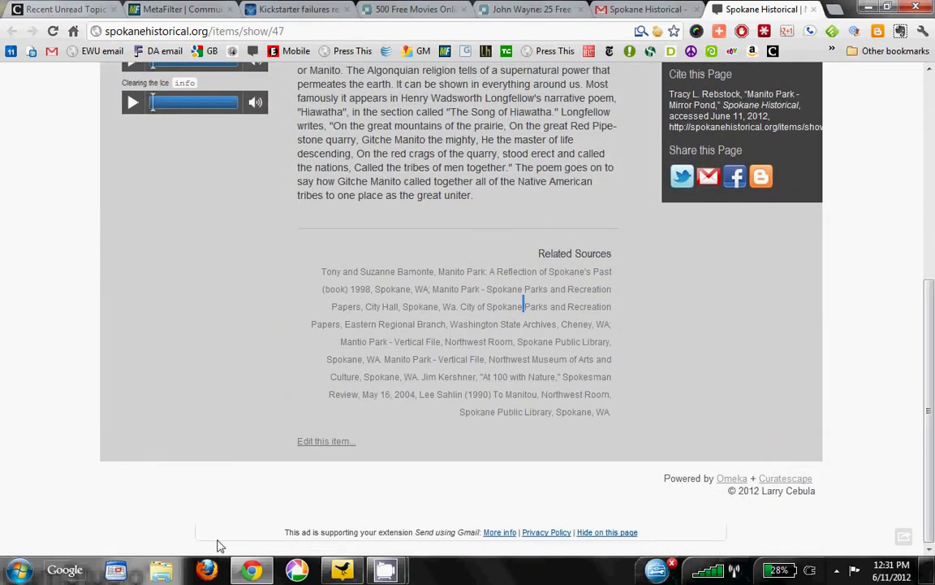
{"action": "left_click", "coordinate": [321, 444]}
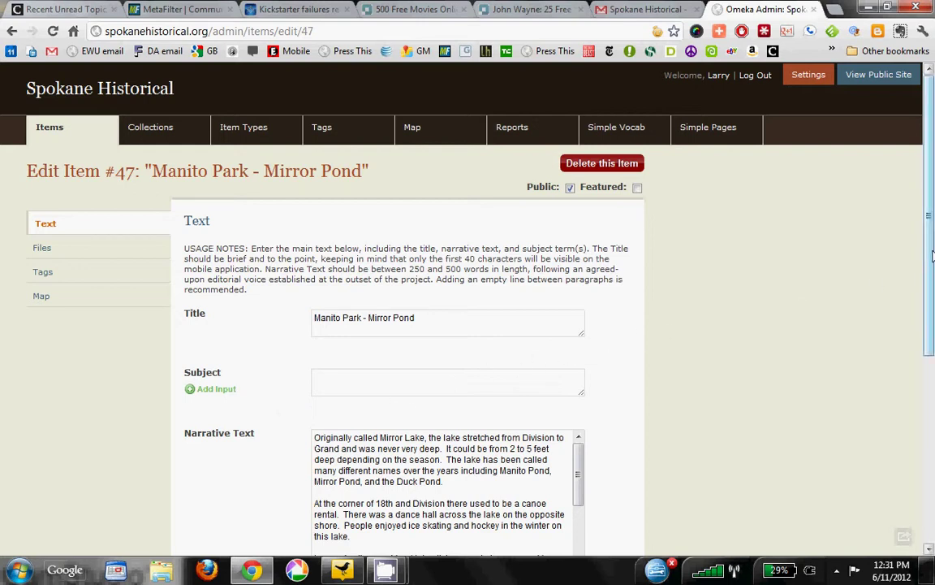
- Review Edit Item #47's title, Subject and Narrative Text fields down to Creator and Related Sources
{"action": "scroll", "coordinate": [838, 236], "scroll_direction": "down", "scroll_amount": 3}
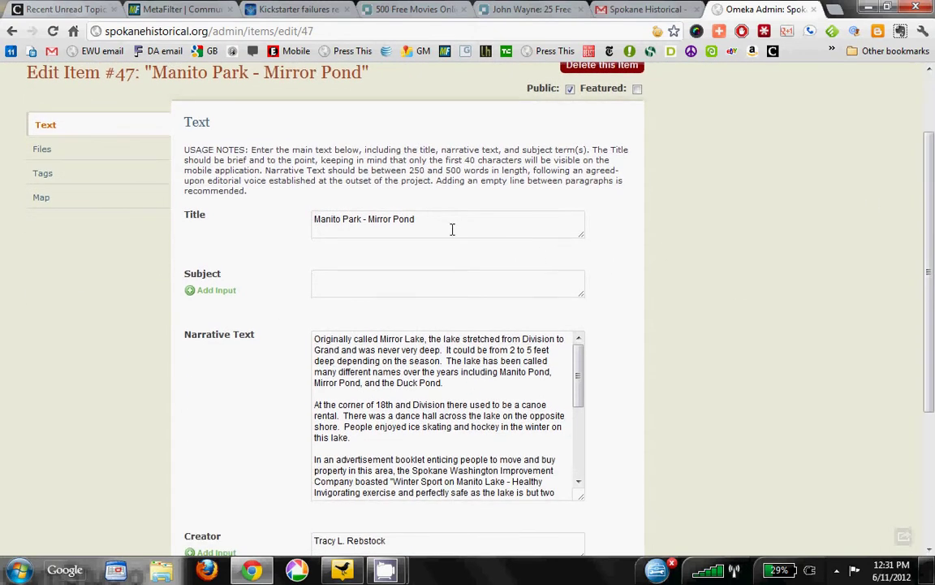
{"action": "left_click_drag", "start_coordinate": [443, 227], "coordinate": [300, 232]}
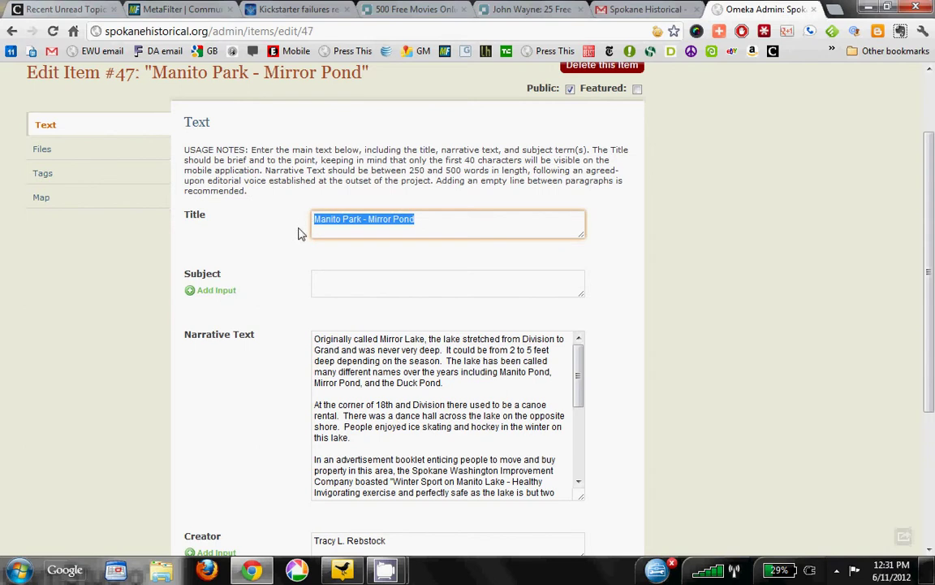
{"action": "left_click", "coordinate": [302, 233]}
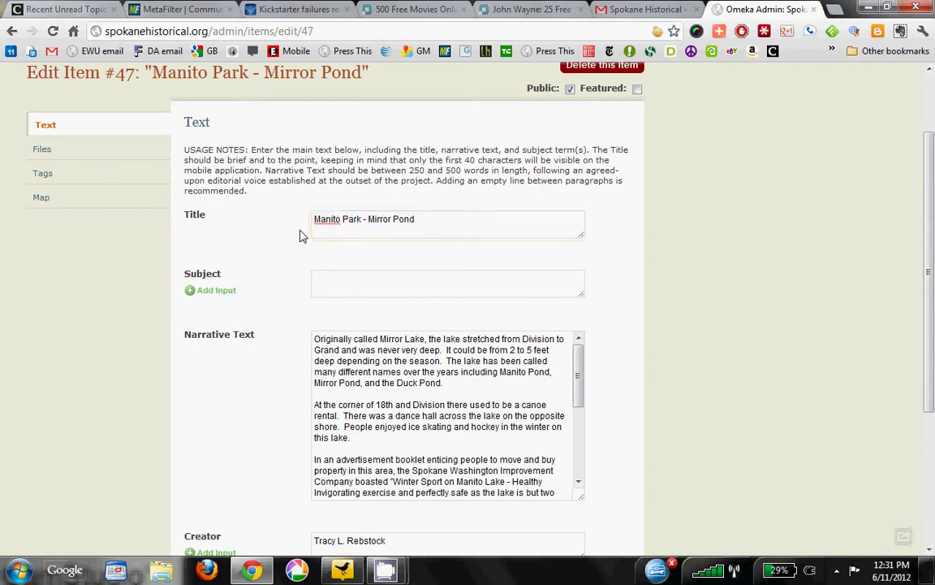
{"action": "left_click", "coordinate": [345, 282]}
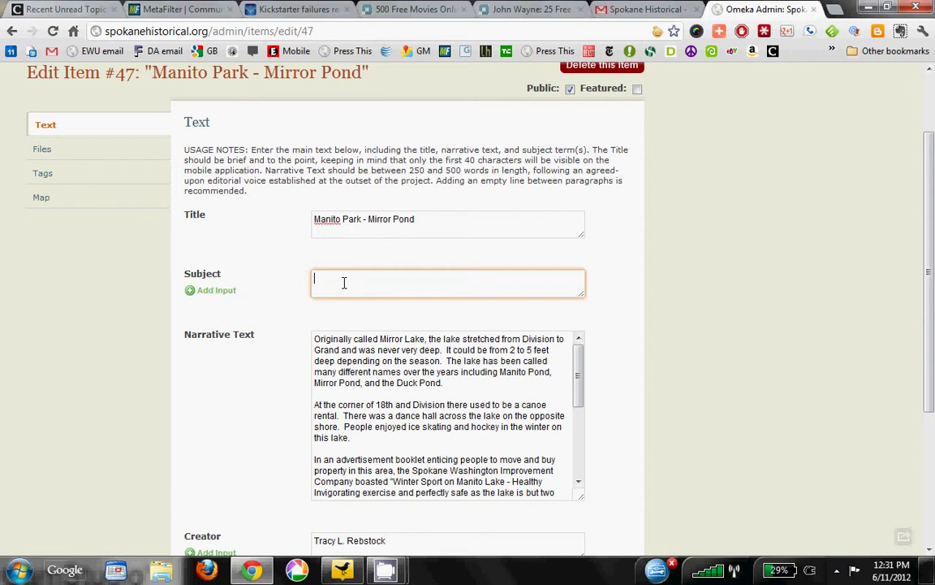
{"action": "left_click", "coordinate": [460, 351]}
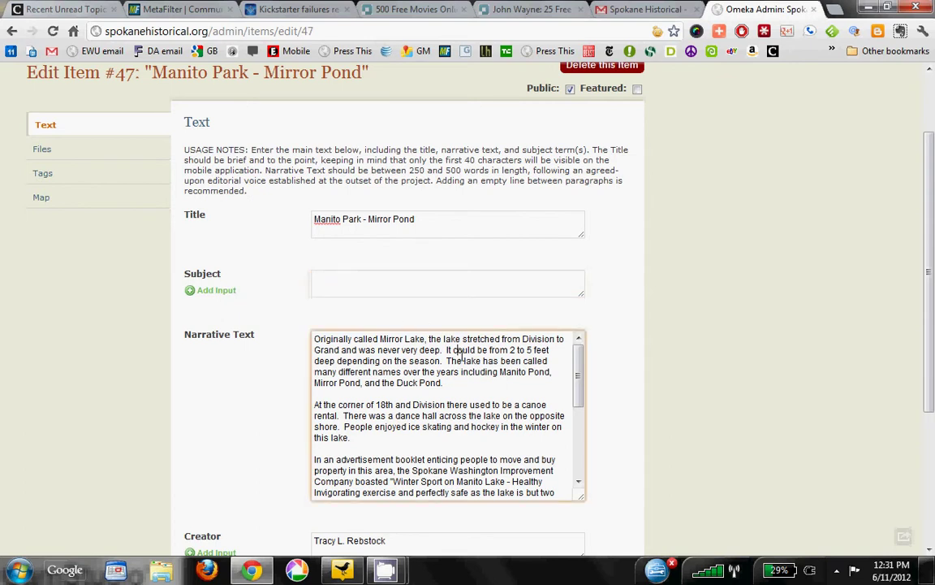
{"action": "scroll", "coordinate": [932, 366], "scroll_direction": "down", "scroll_amount": 2}
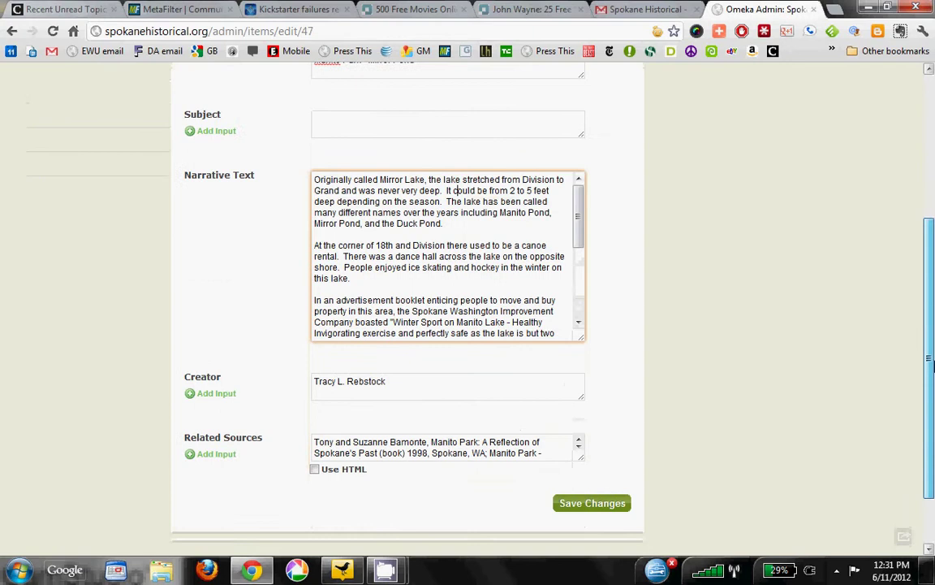
{"action": "scroll", "coordinate": [932, 365], "scroll_direction": "down", "scroll_amount": 1}
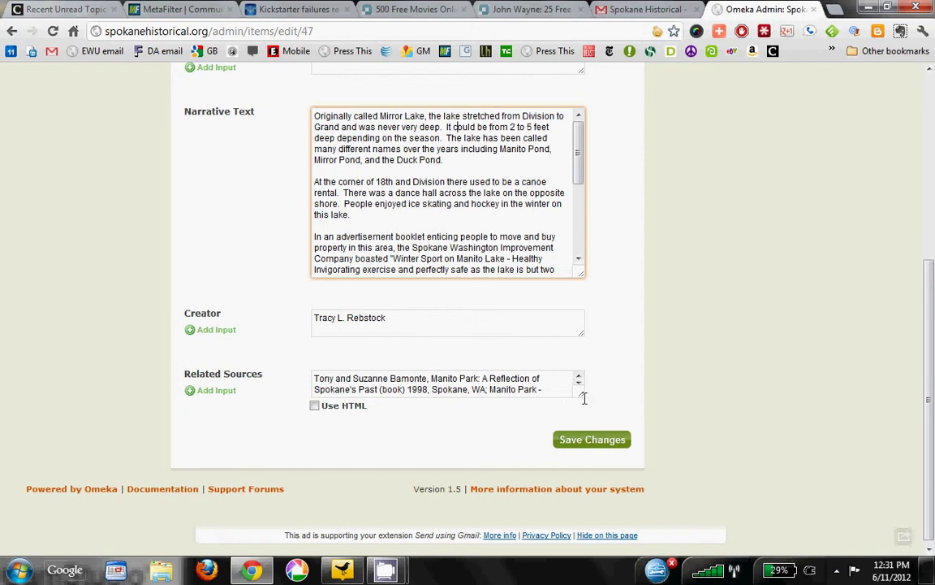
- Drag the Related Sources textarea taller to show every citation, then return to the page top
{"action": "left_click_drag", "start_coordinate": [582, 399], "coordinate": [590, 520]}
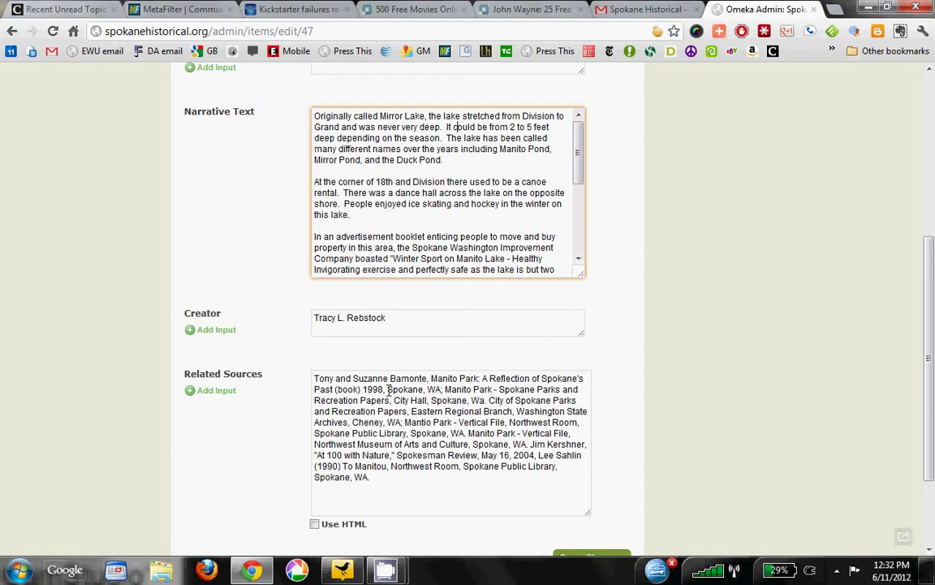
{"action": "left_click", "coordinate": [388, 390]}
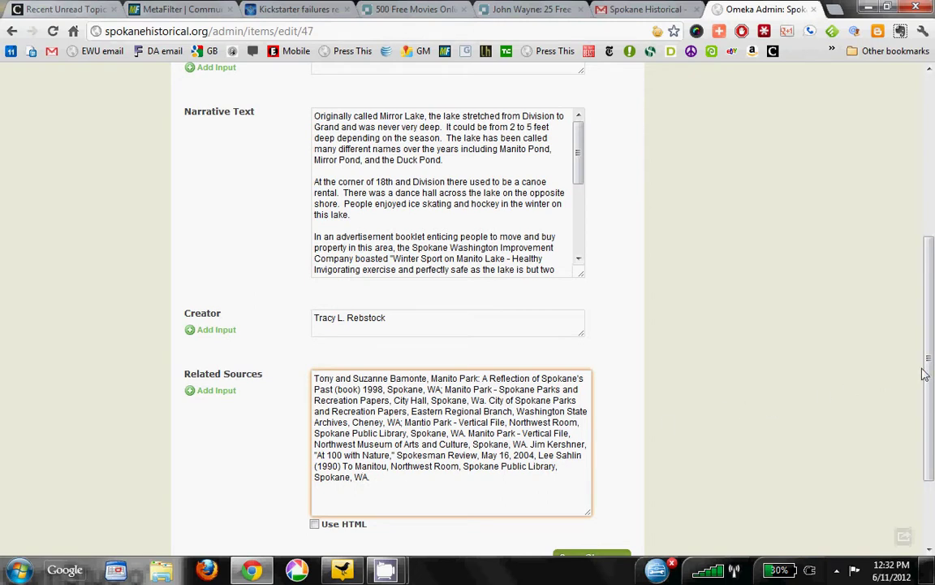
{"action": "scroll", "coordinate": [932, 343], "scroll_direction": "up", "scroll_amount": 5}
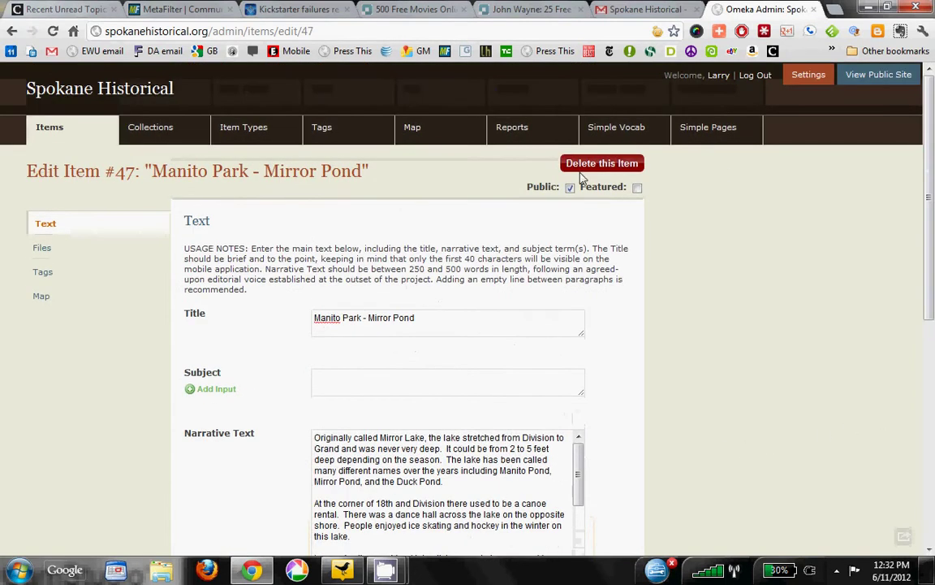
- Show the item's Files list and check the Stop 9 Mirror Pond 2.mp3 details in a separate tab
{"action": "left_click", "coordinate": [41, 250]}
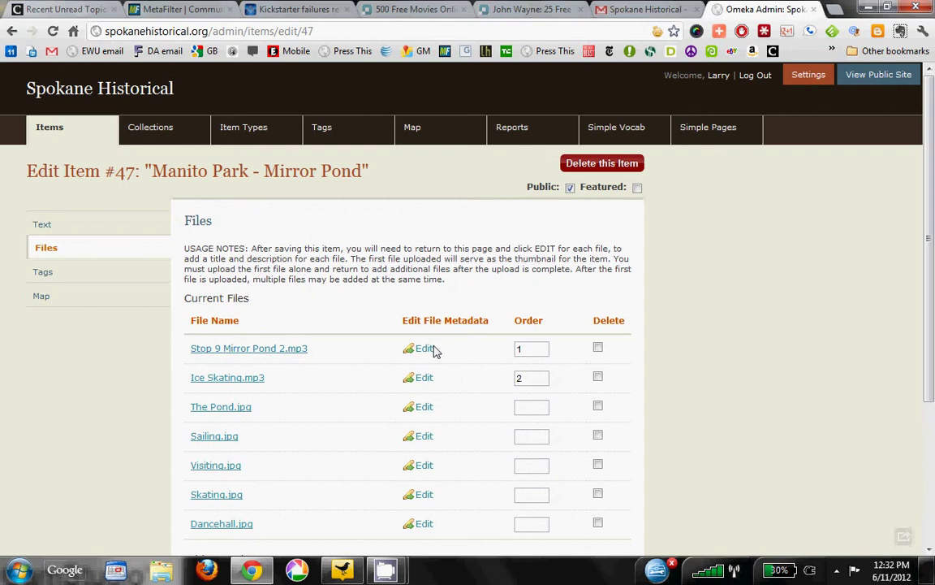
{"action": "left_click", "coordinate": [421, 355]}
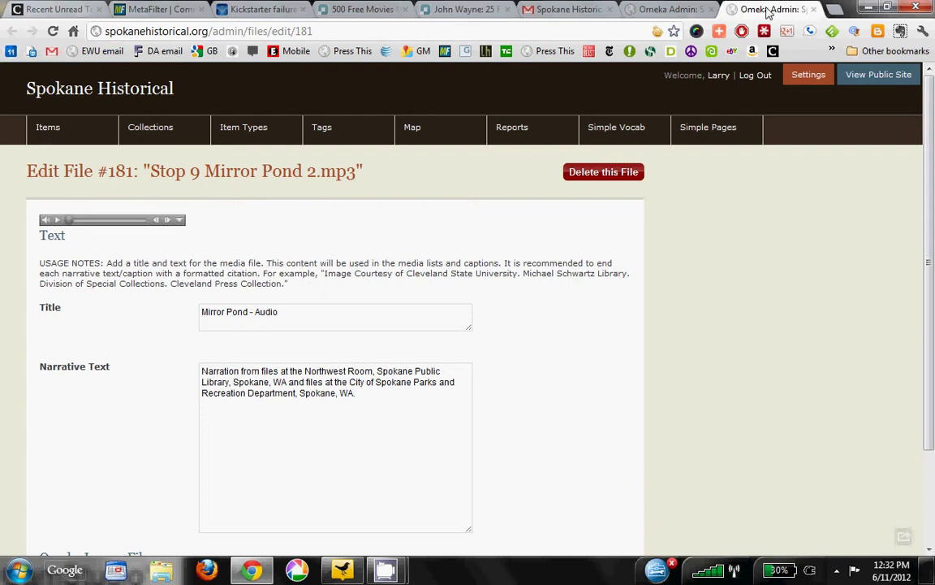
{"action": "middle_click", "coordinate": [733, 10]}
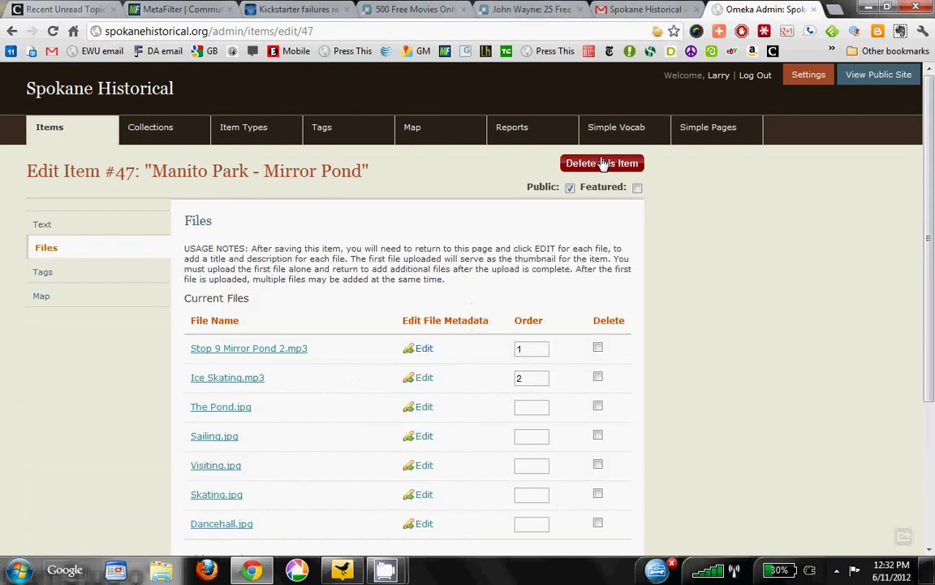
- Open Edit File #182 for The Pond.jpg and read its title and caption text
{"action": "left_click", "coordinate": [424, 410]}
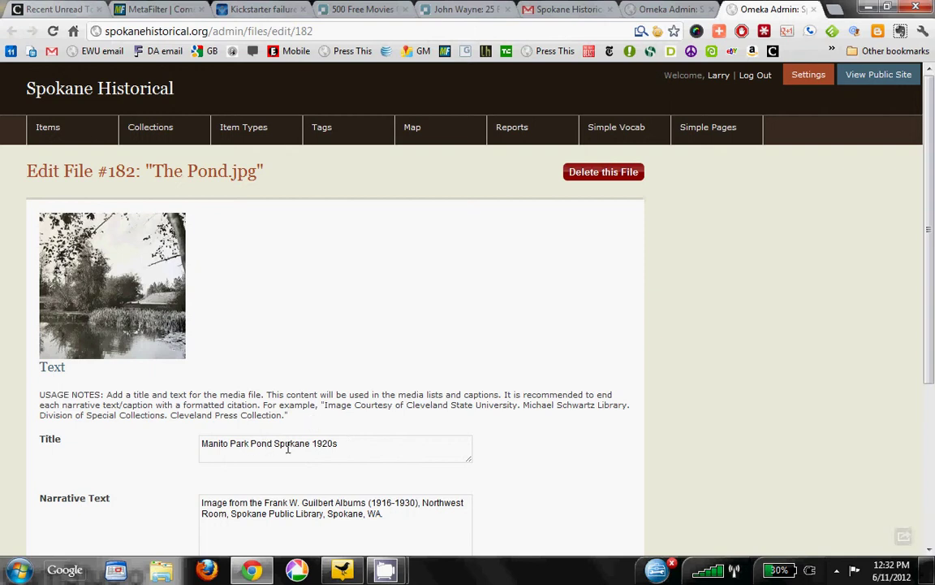
{"action": "left_click_drag", "start_coordinate": [932, 252], "coordinate": [908, 386]}
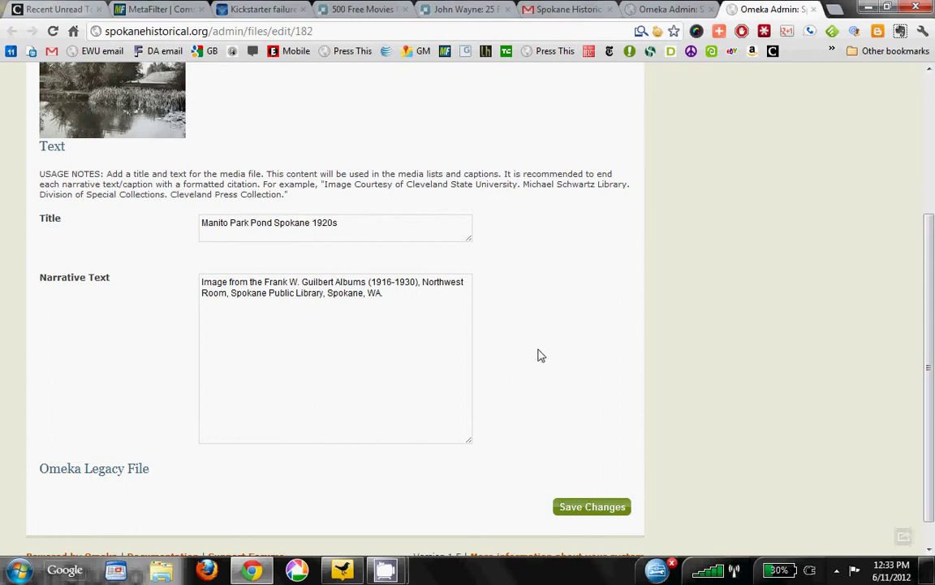
{"action": "left_click_drag", "start_coordinate": [929, 373], "coordinate": [916, 276]}
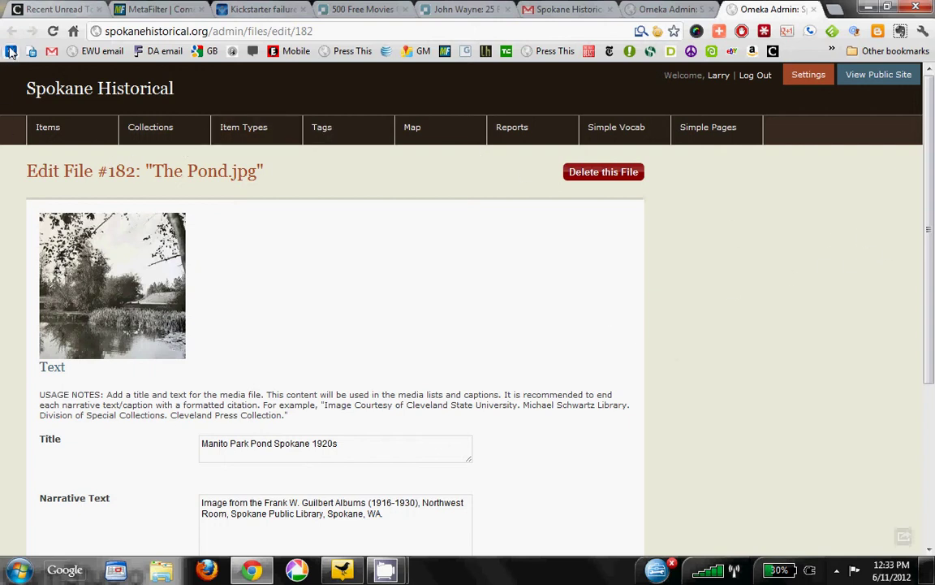
- Close The Pond.jpg details and check the item's Tags and Map location sections
{"action": "left_click", "coordinate": [813, 9]}
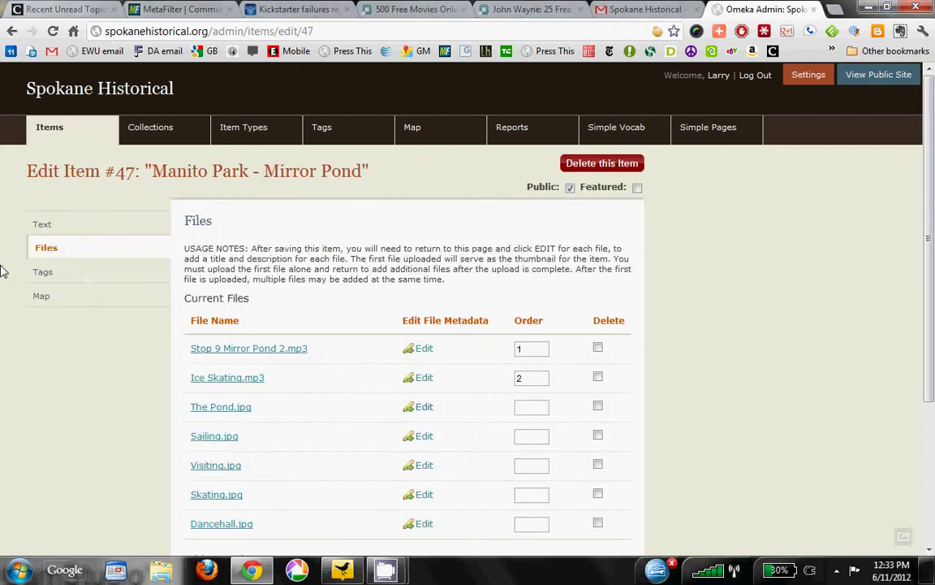
{"action": "left_click", "coordinate": [46, 273]}
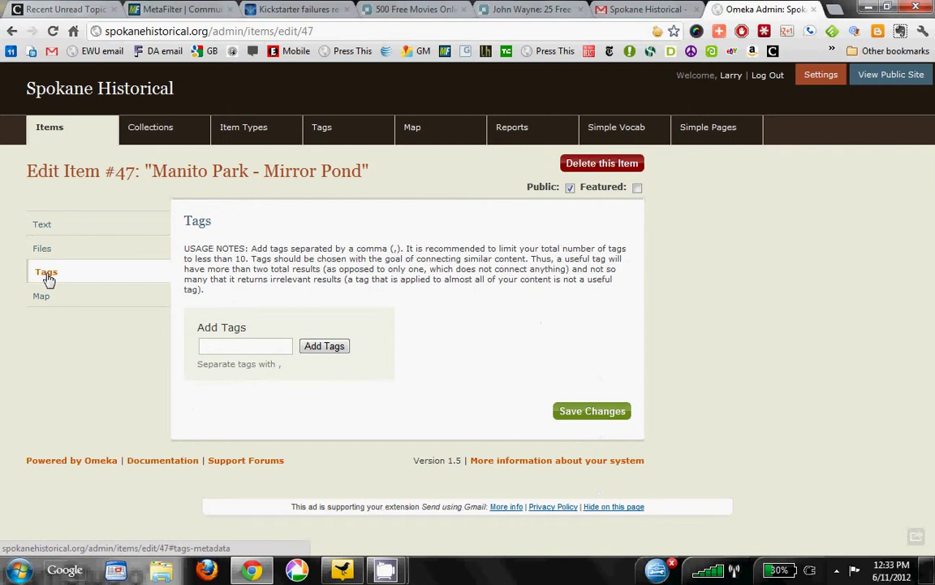
{"action": "left_click", "coordinate": [42, 297]}
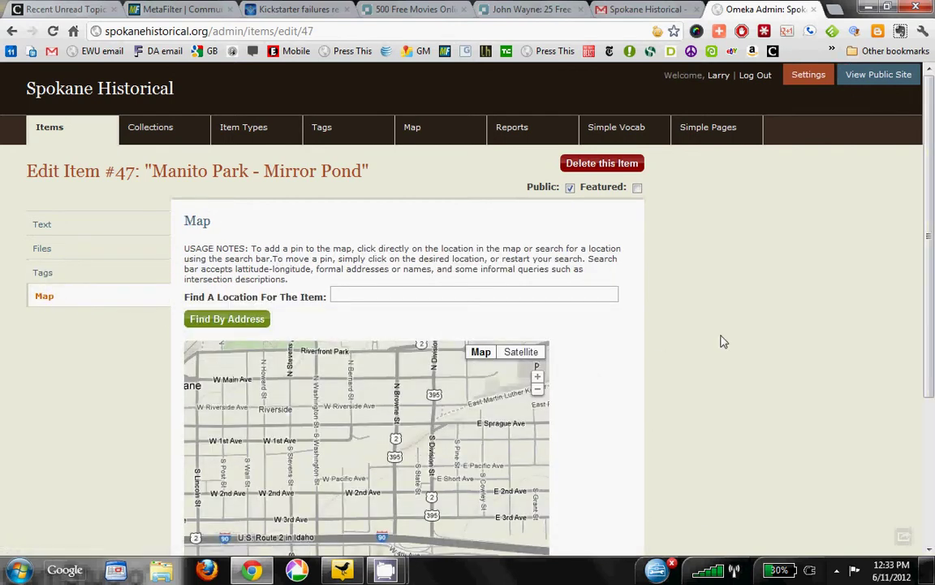
{"action": "scroll", "coordinate": [920, 379], "scroll_direction": "down", "scroll_amount": 3}
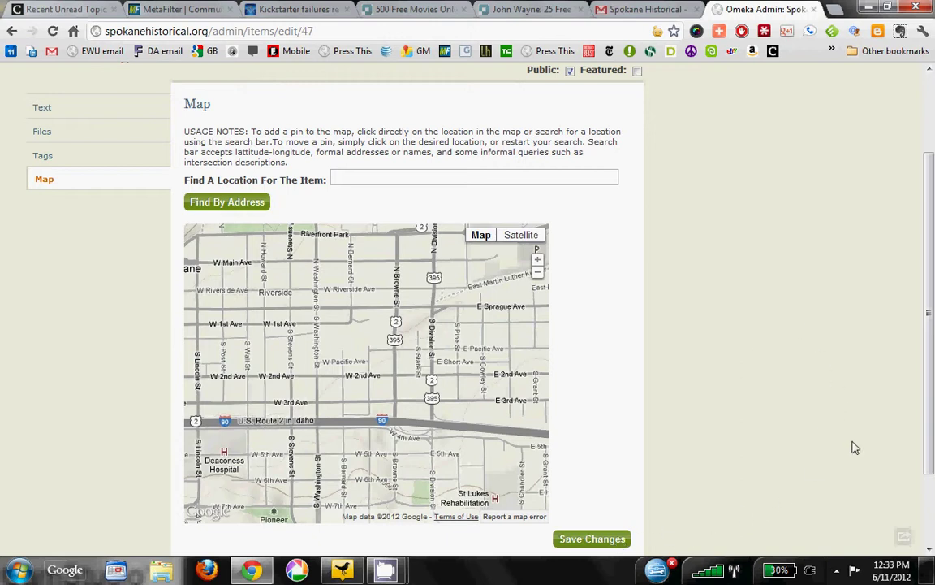
{"action": "left_click_drag", "start_coordinate": [925, 417], "coordinate": [925, 105]}
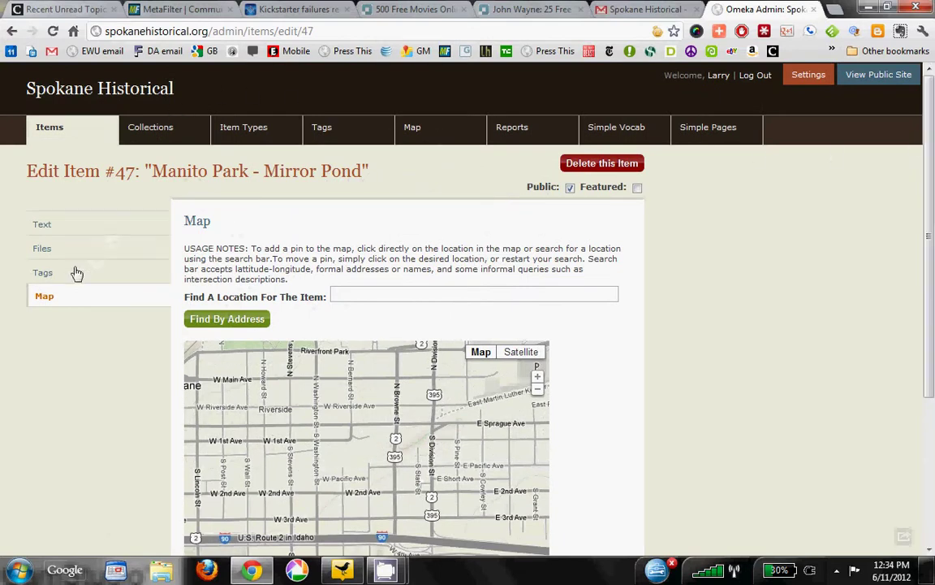
{"action": "left_click", "coordinate": [44, 231]}
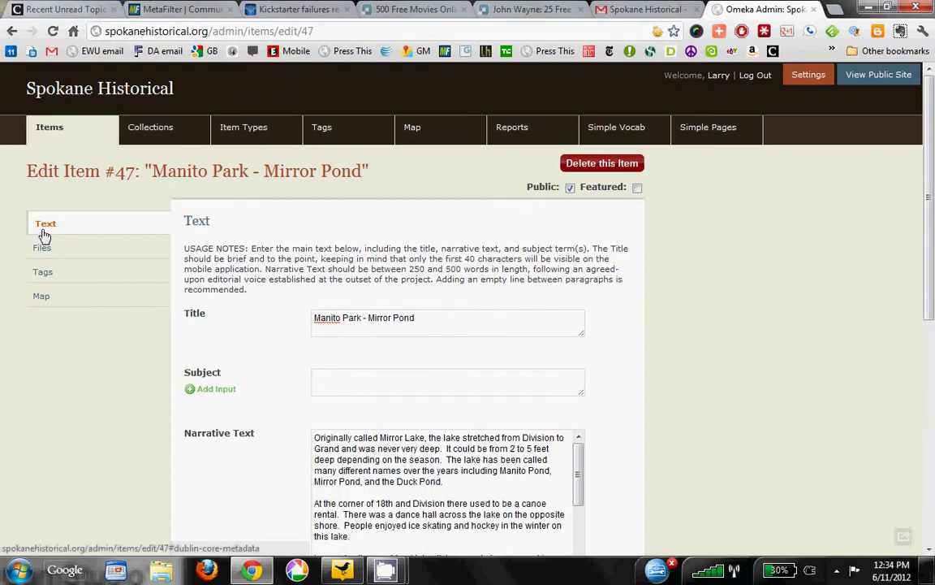